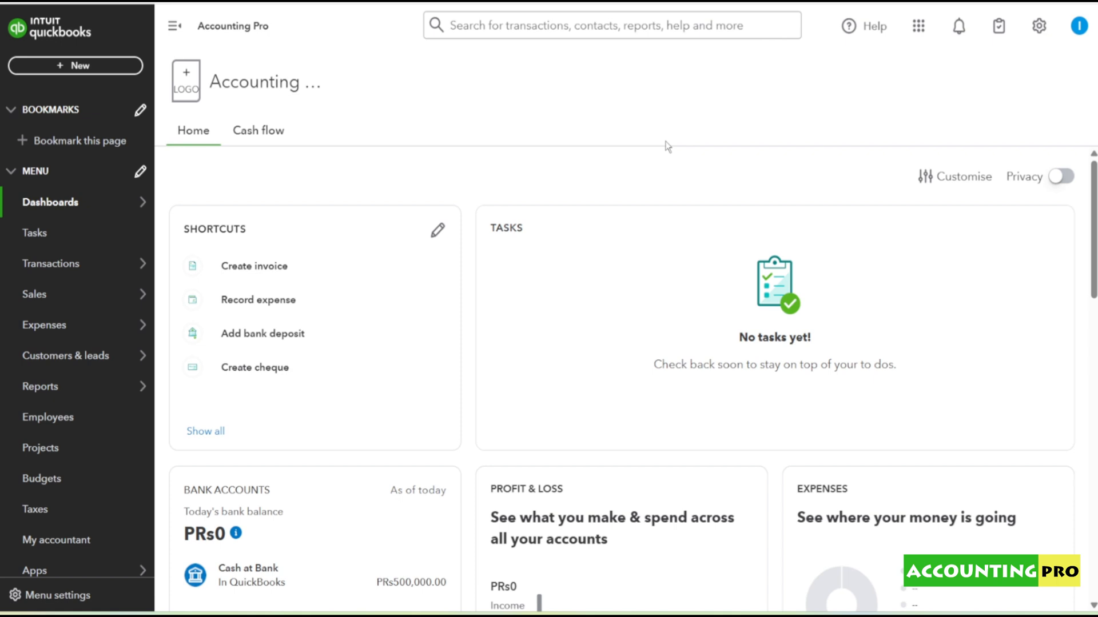
- Open the advanced account and settings page and look through its sections for the category tracking options
click(1041, 38)
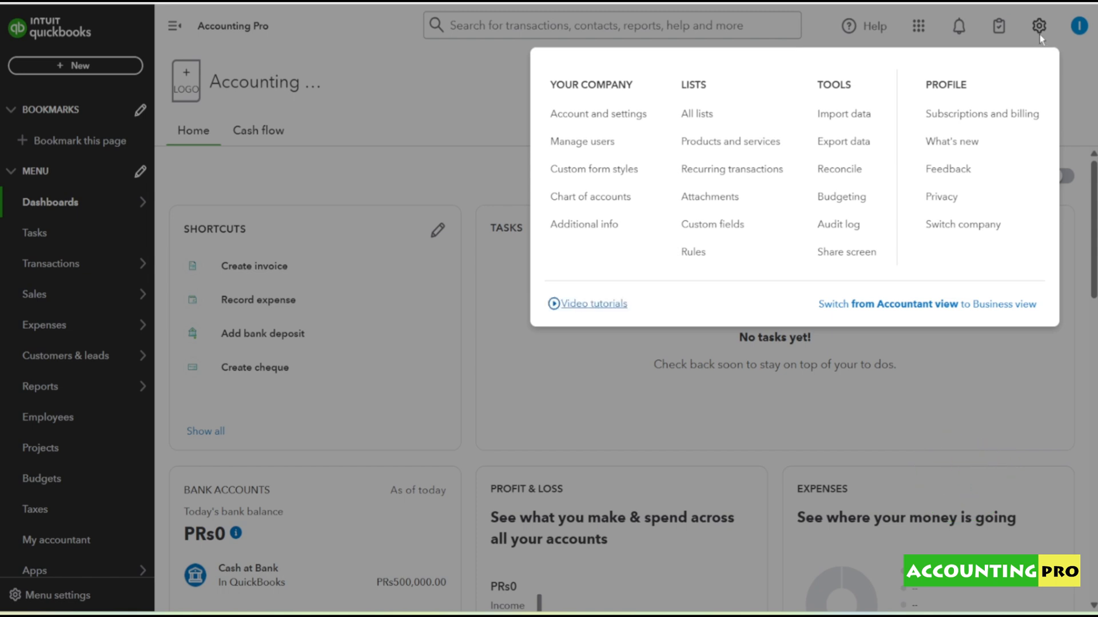
click(590, 118)
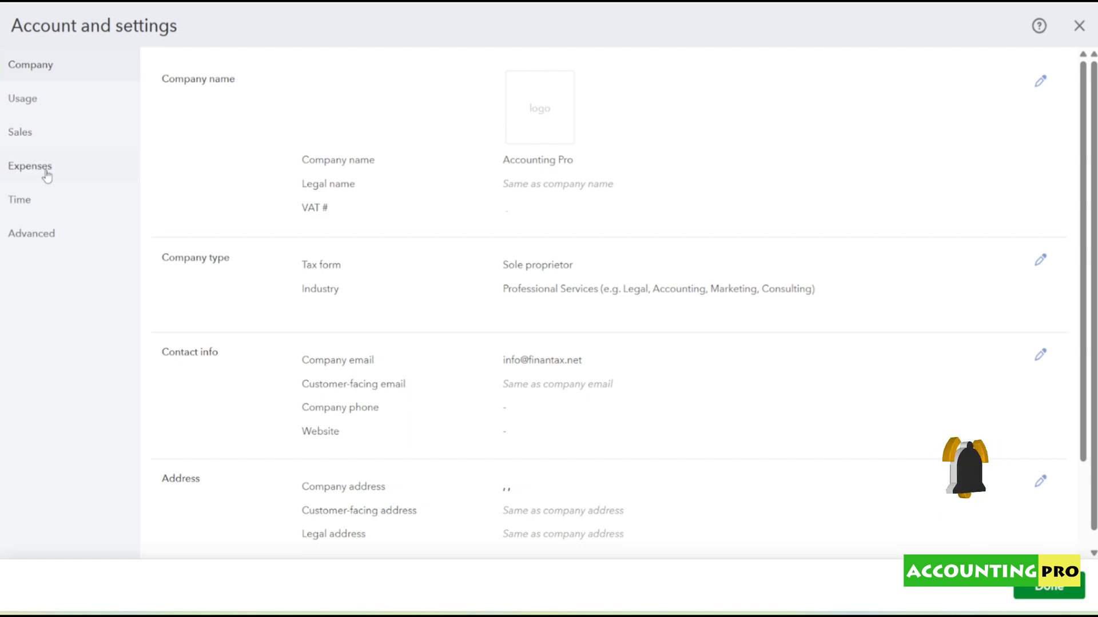
click(36, 235)
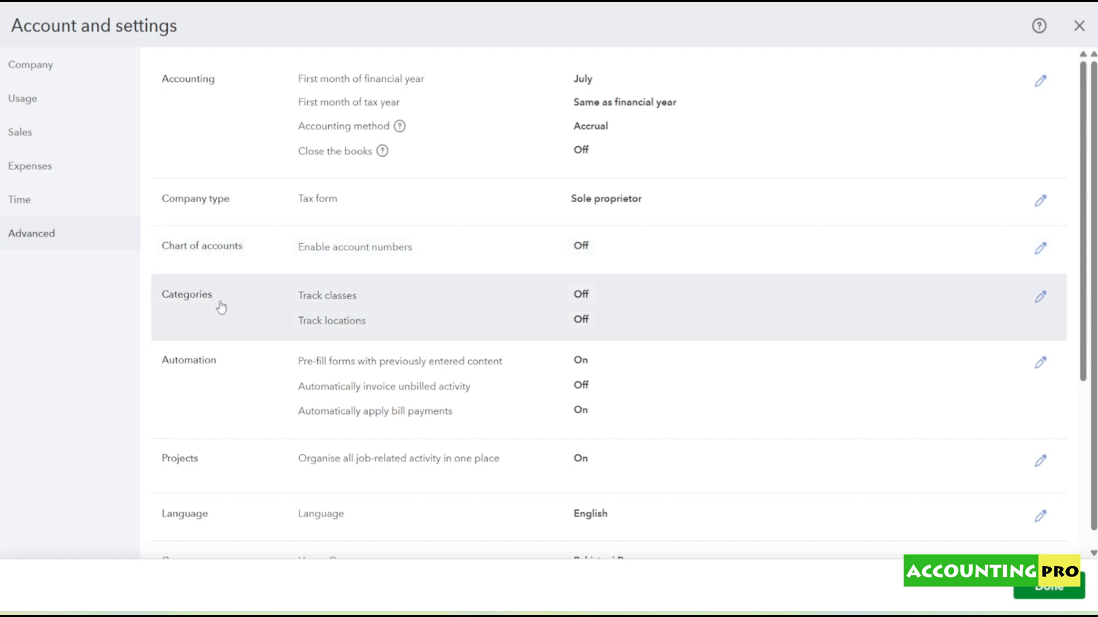
scroll(221, 307, down, 1)
scroll(224, 292, down, 2)
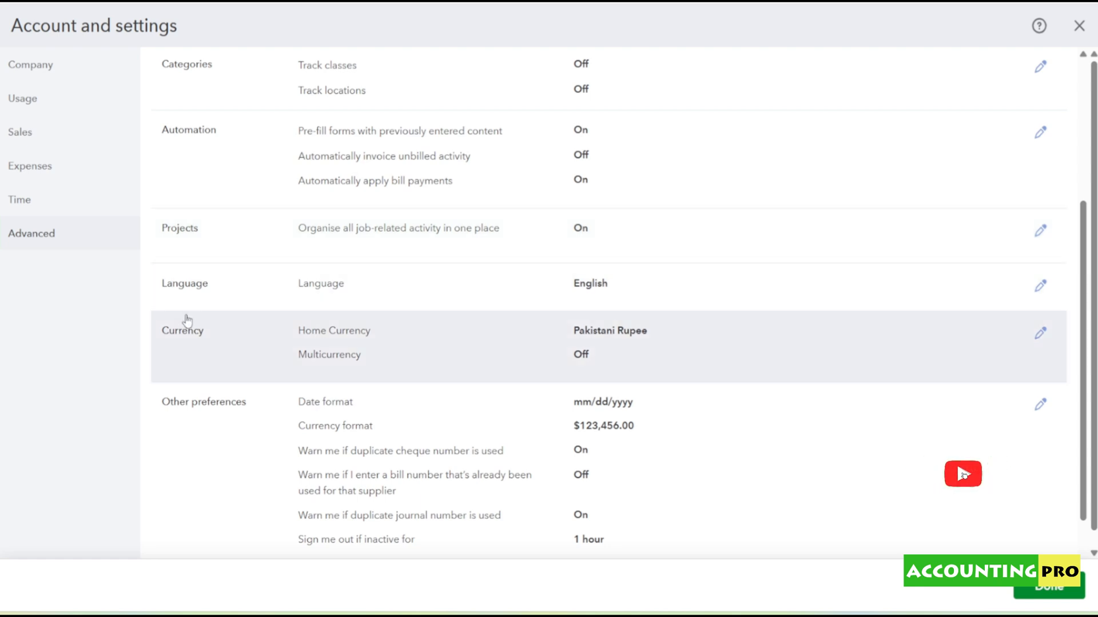
scroll(289, 334, down, 1)
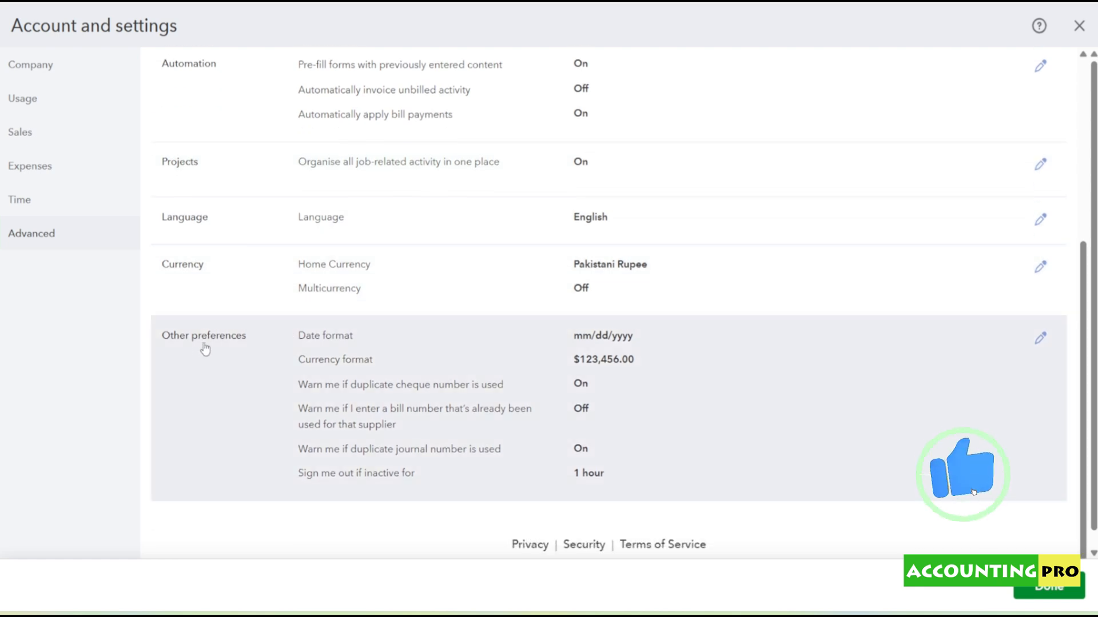
scroll(203, 343, up, 2)
scroll(207, 345, up, 2)
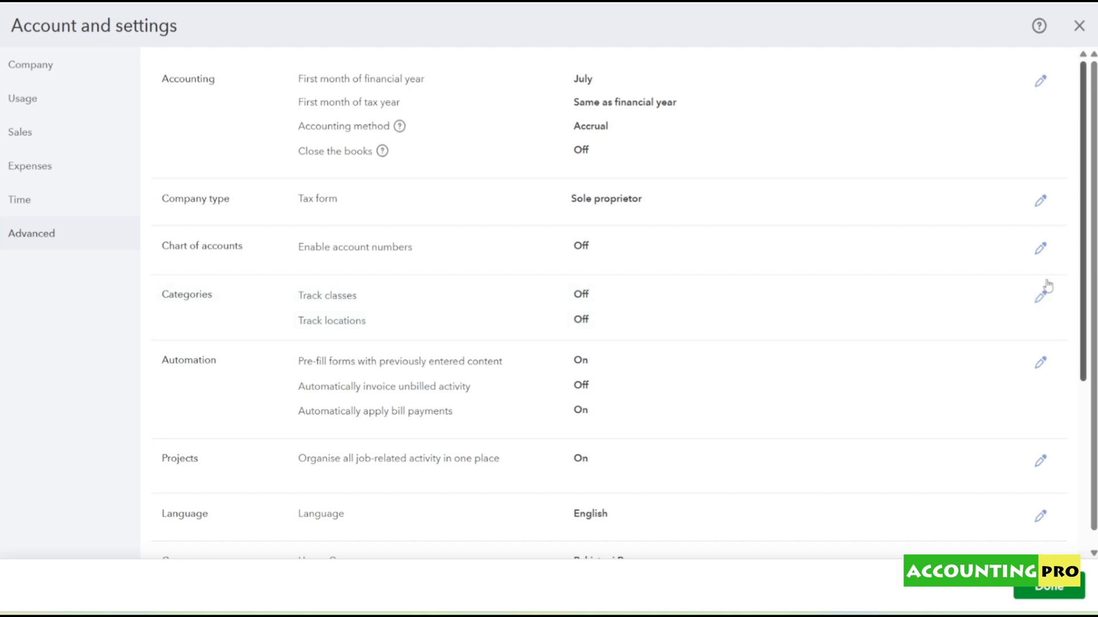
- Turn on class tracking with a warning for transactions without a class, assigning classes one to each row in transaction
click(1040, 300)
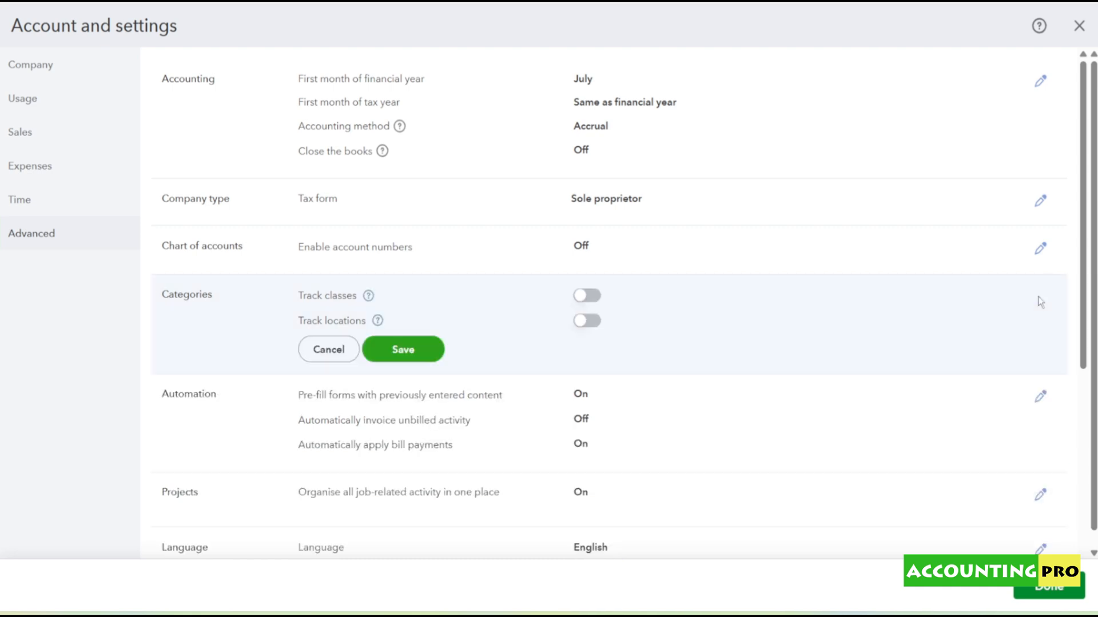
click(589, 297)
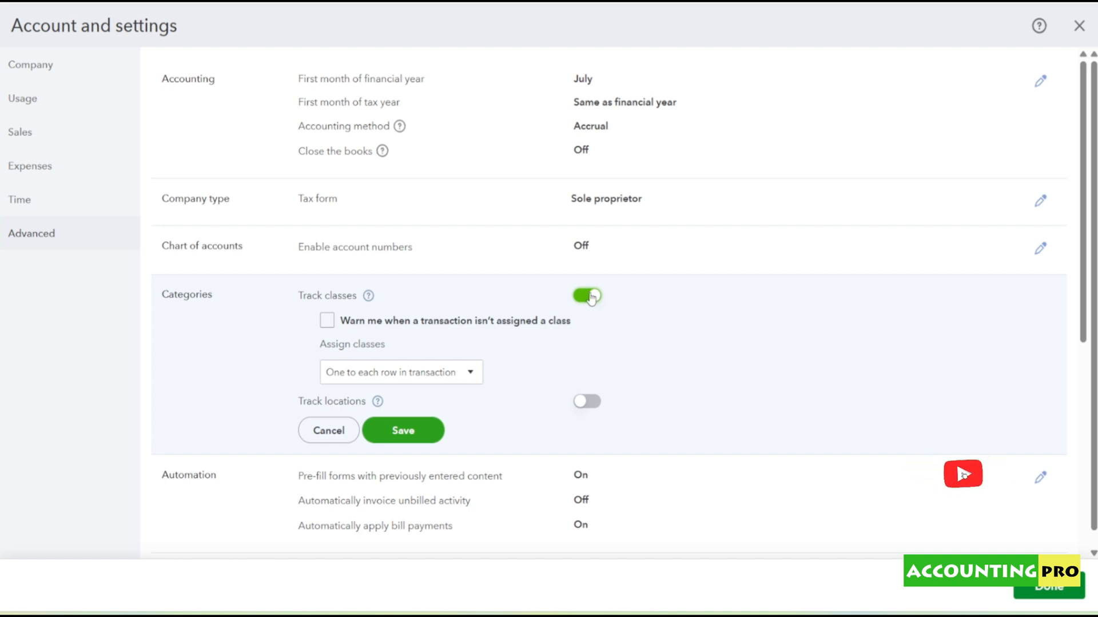
click(407, 329)
click(471, 374)
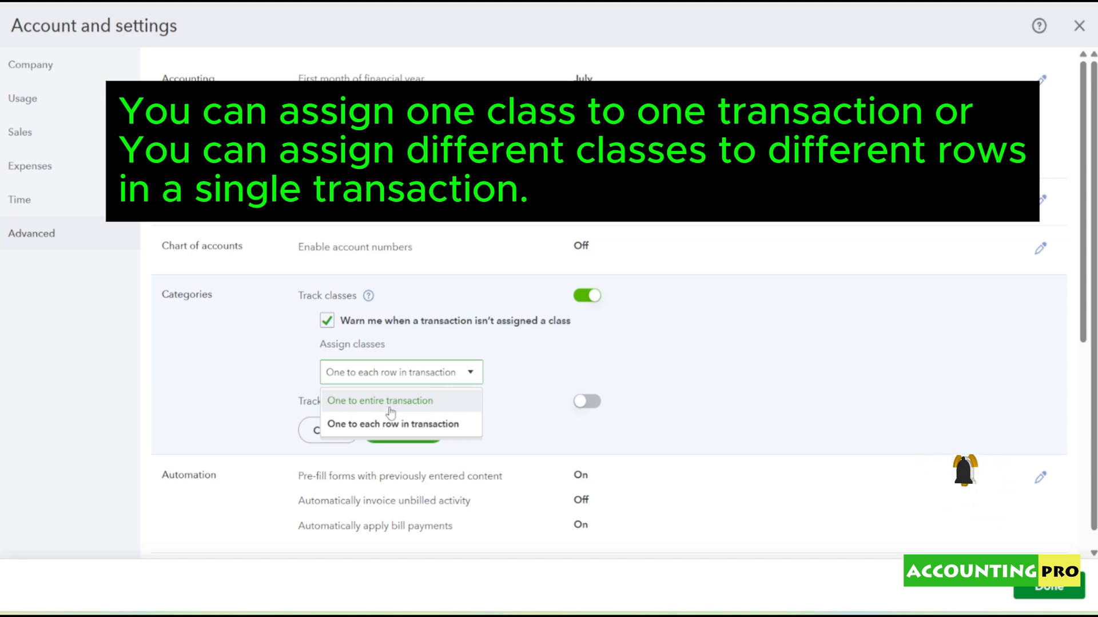
click(355, 426)
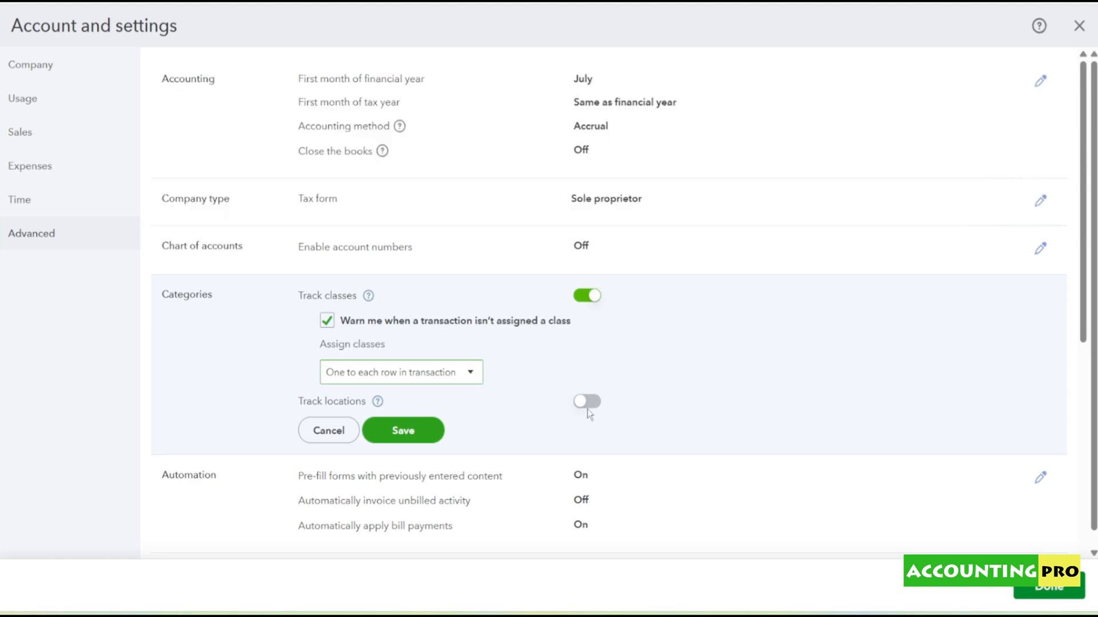
- Turn on location tracking, then save the category settings and close the account settings
click(588, 403)
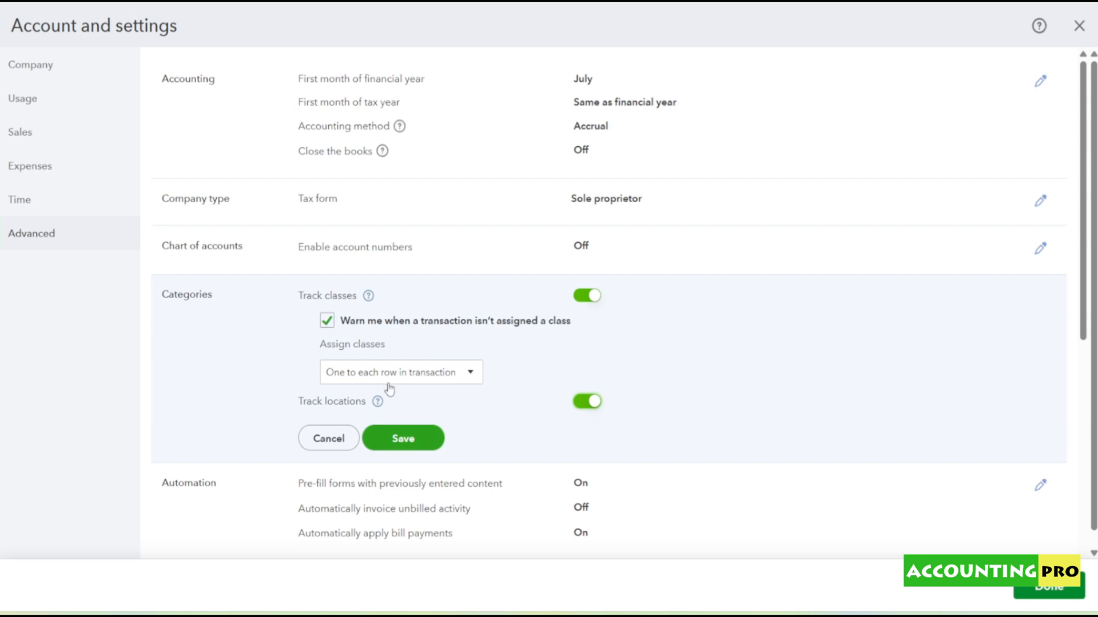
click(408, 449)
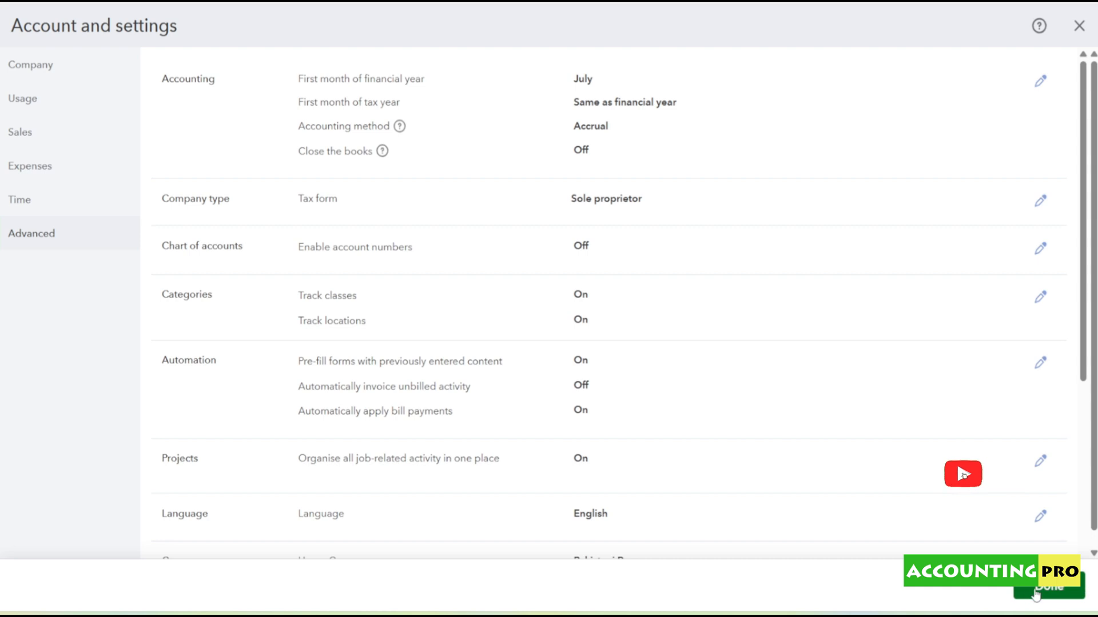
click(1035, 594)
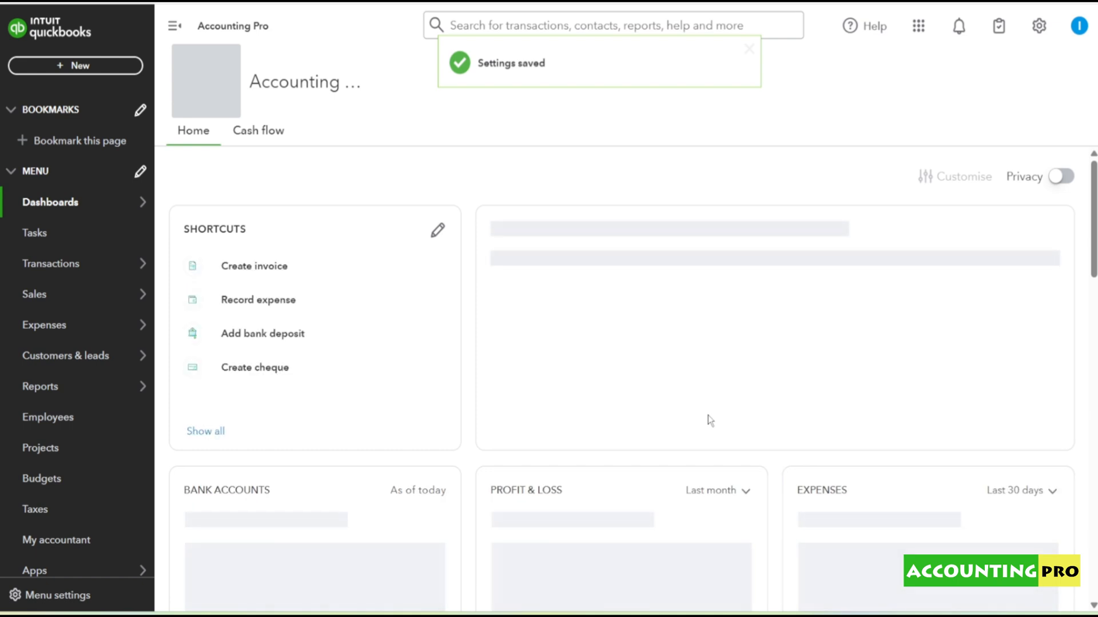
- Open the recent journal entry JV-0725/001 and widen its Location and Class columns
click(71, 69)
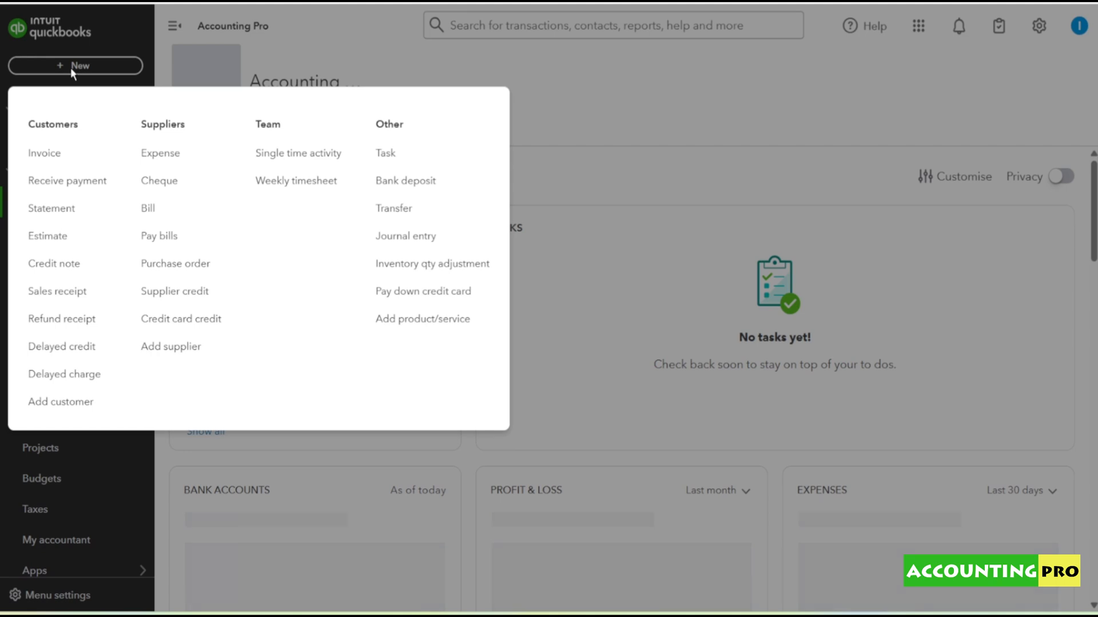
click(409, 239)
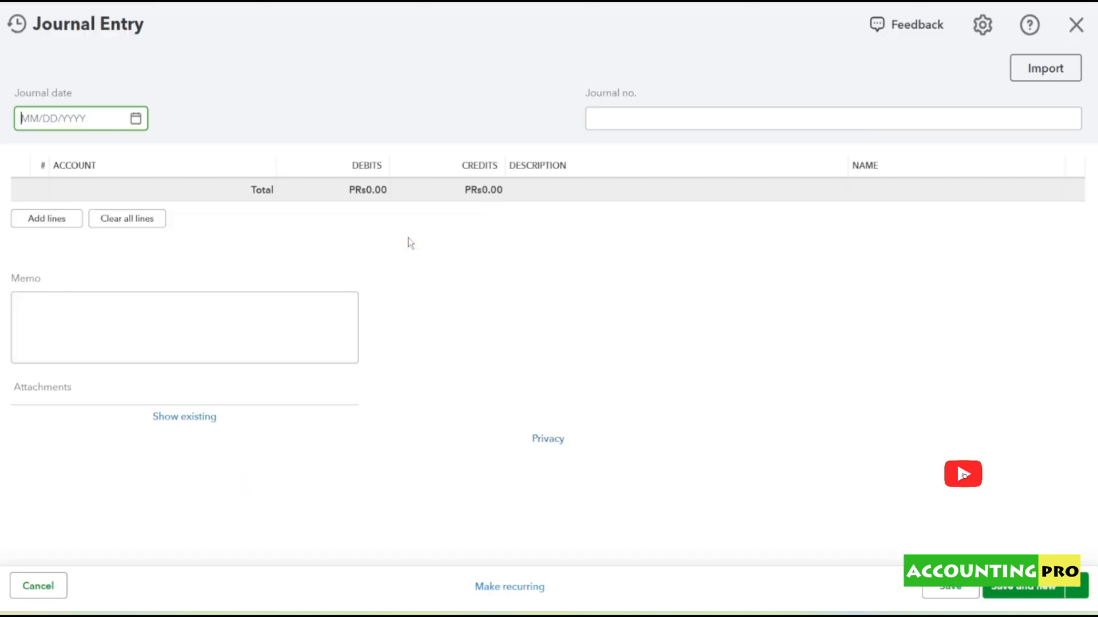
click(16, 24)
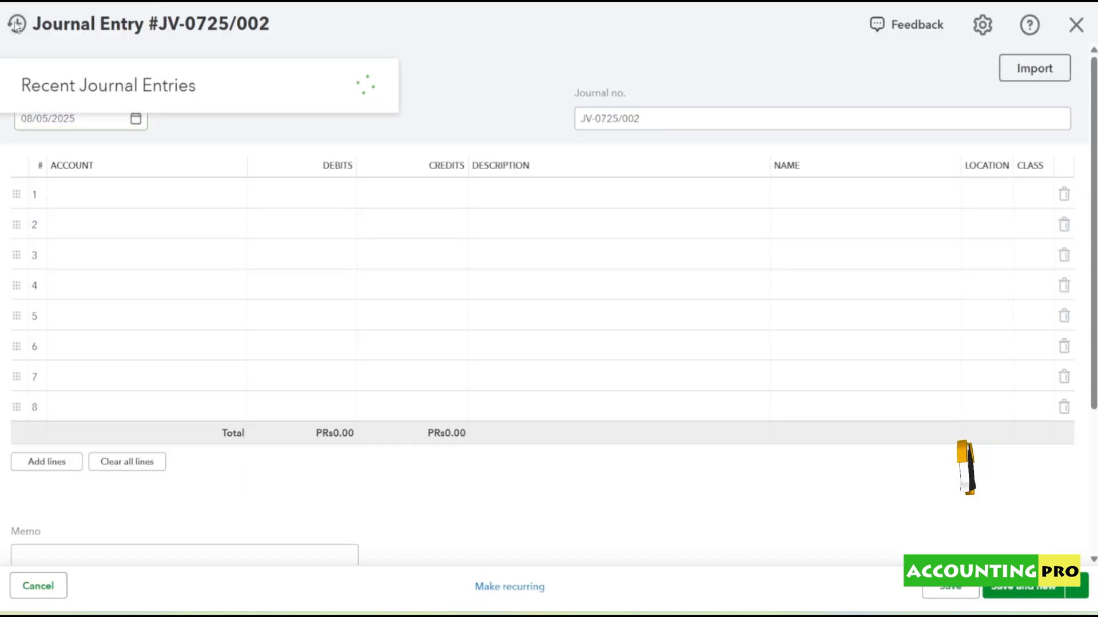
click(97, 126)
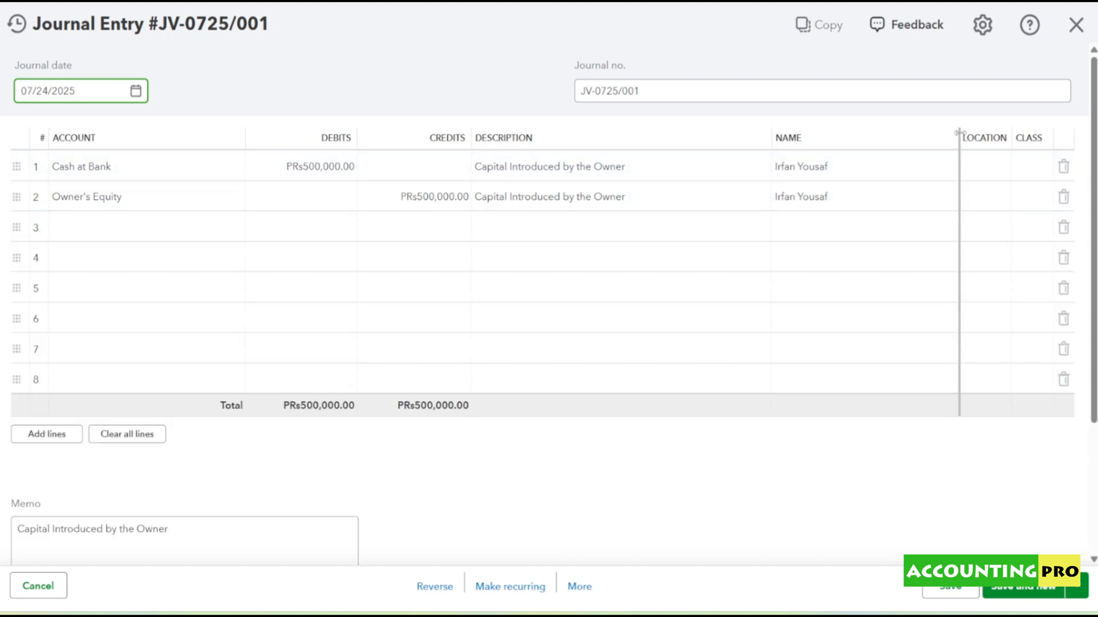
drag(959, 133, 872, 132)
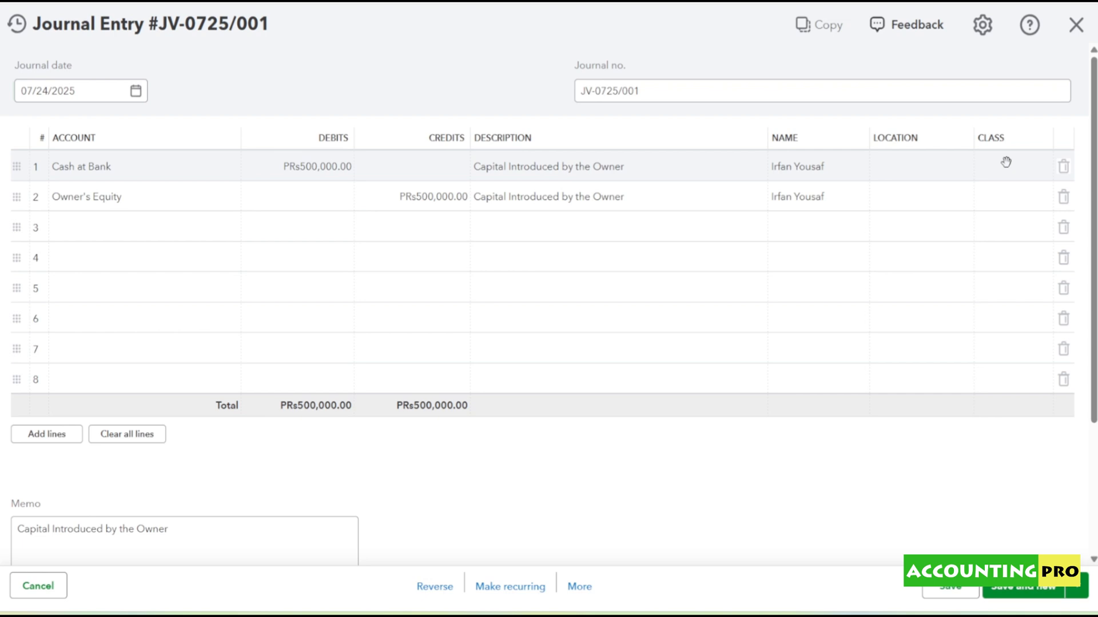
- Create a new location named "Head Office" and assign it to both the Cash at Bank and Owner's Equity lines
click(927, 166)
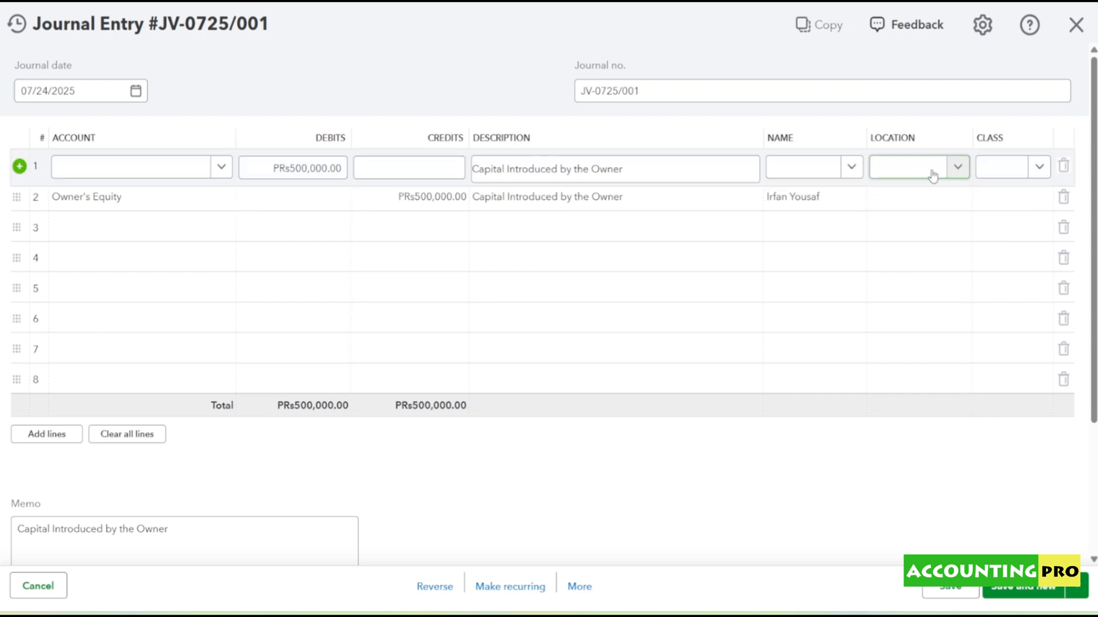
click(957, 168)
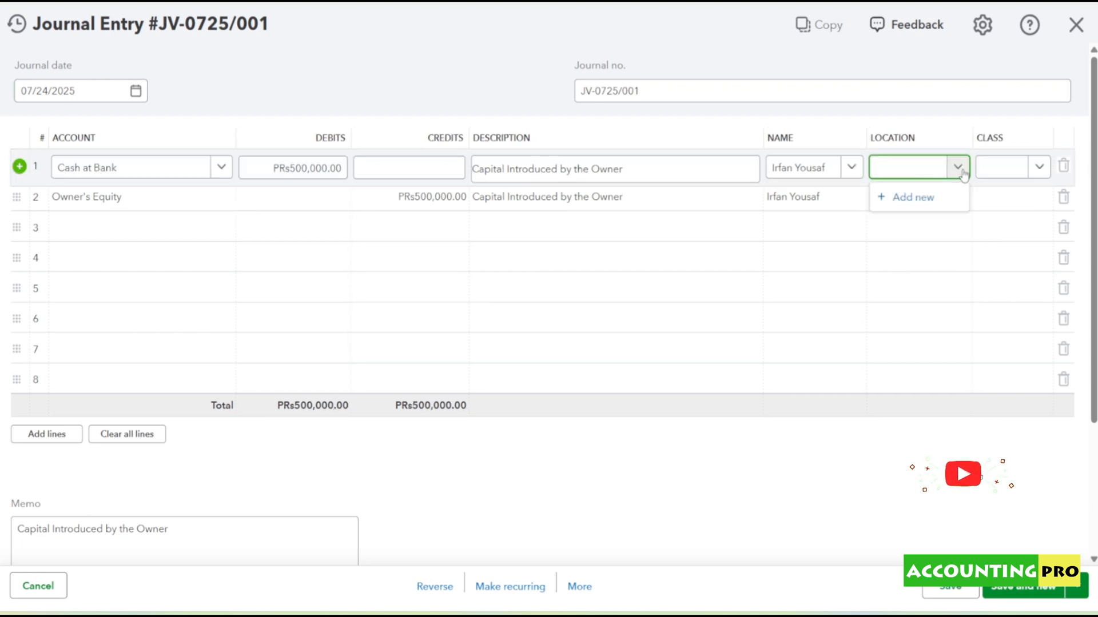
click(915, 201)
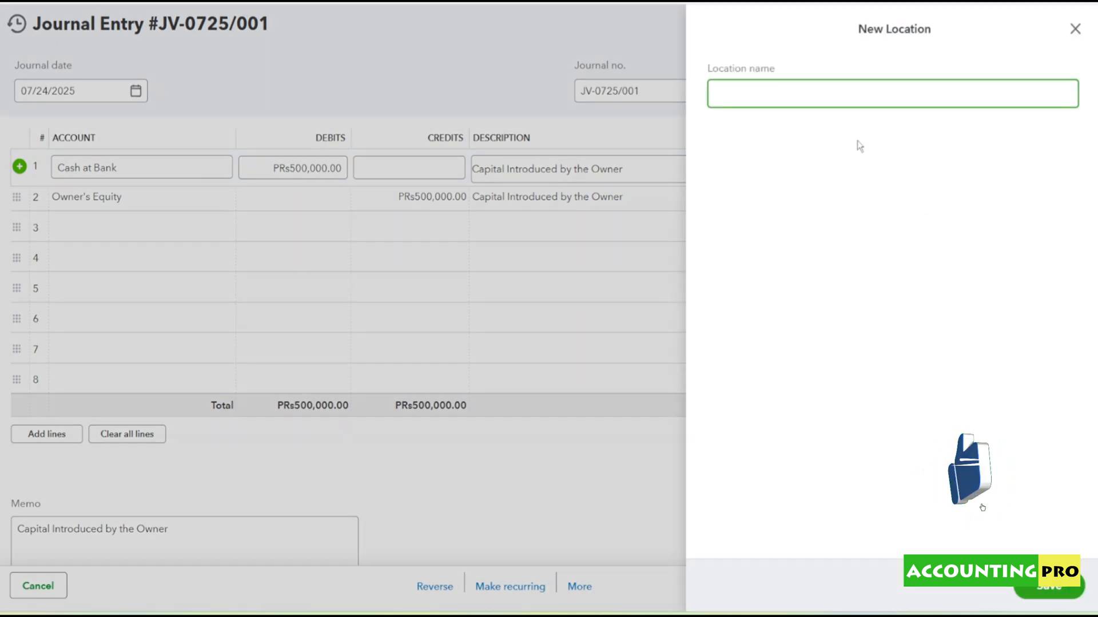
text(Head Of)
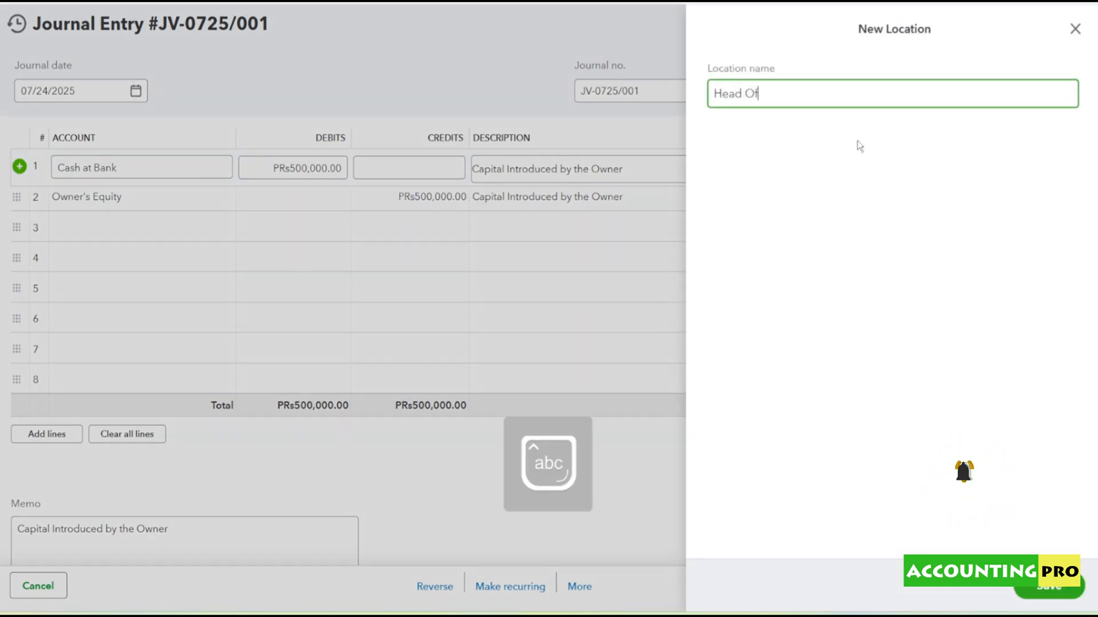
text(fice)
click(1047, 591)
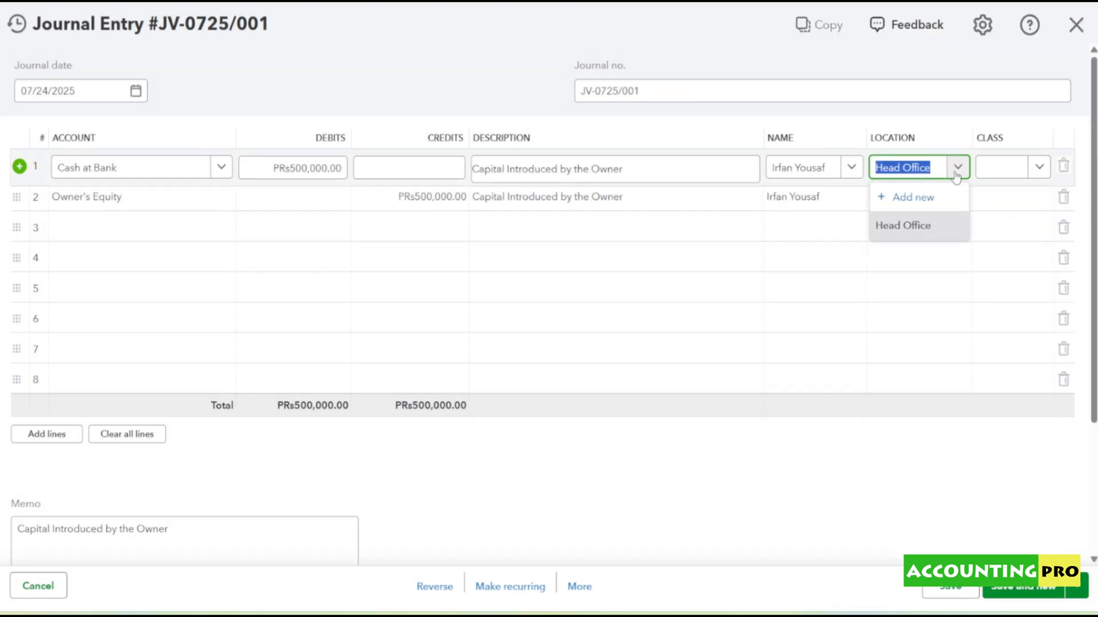
click(918, 229)
click(961, 203)
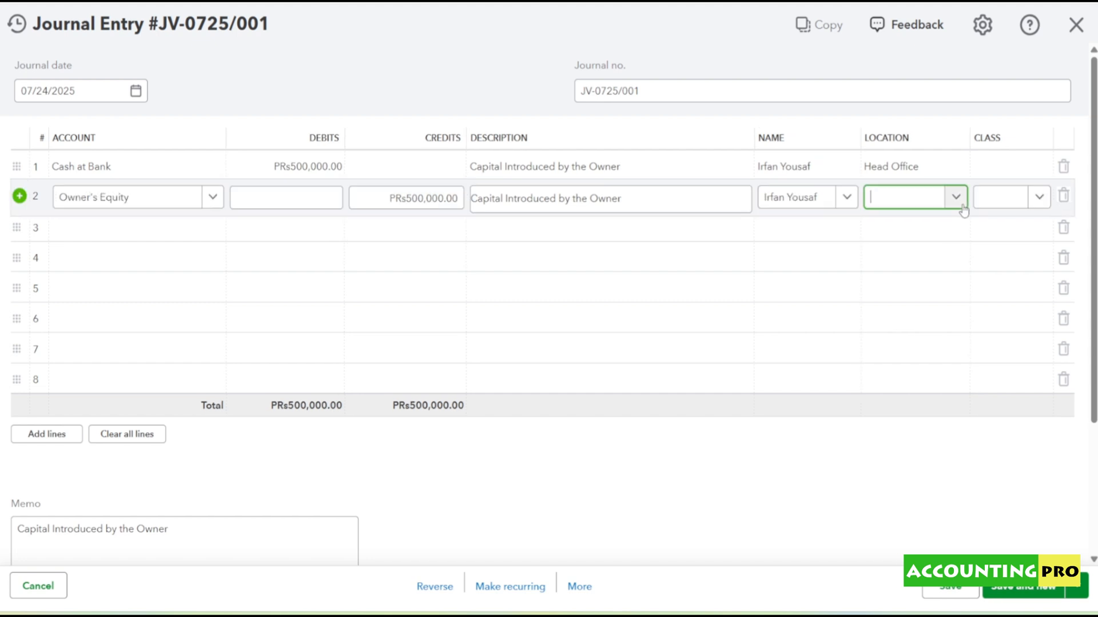
click(927, 259)
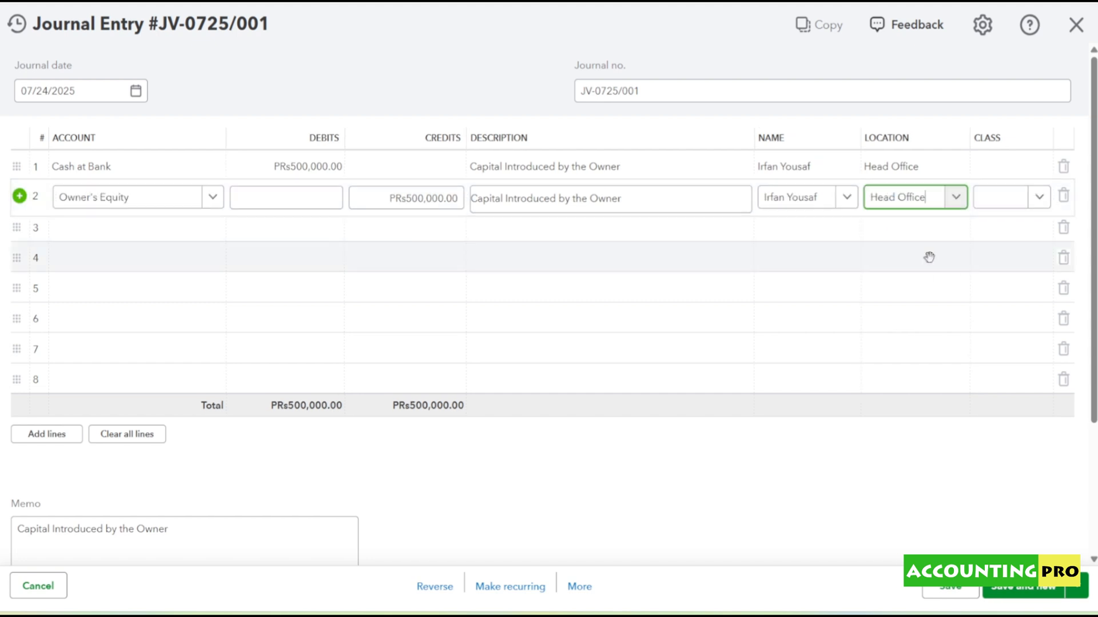
- Create a new class named "Finance & Admin" for the Cash at Bank line
click(1024, 172)
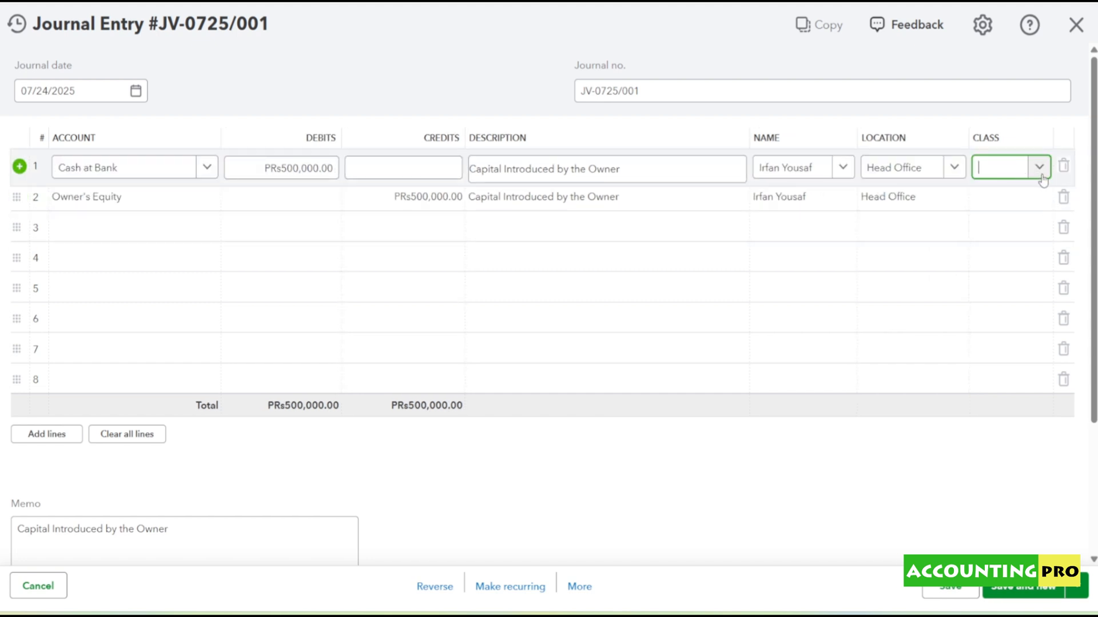
click(1042, 178)
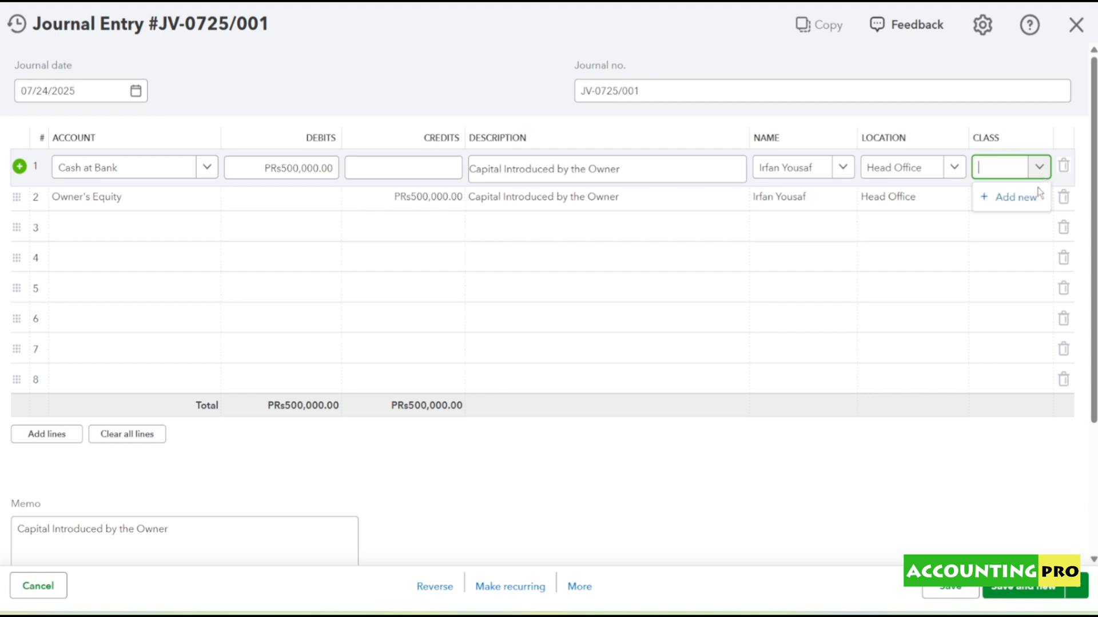
click(1030, 196)
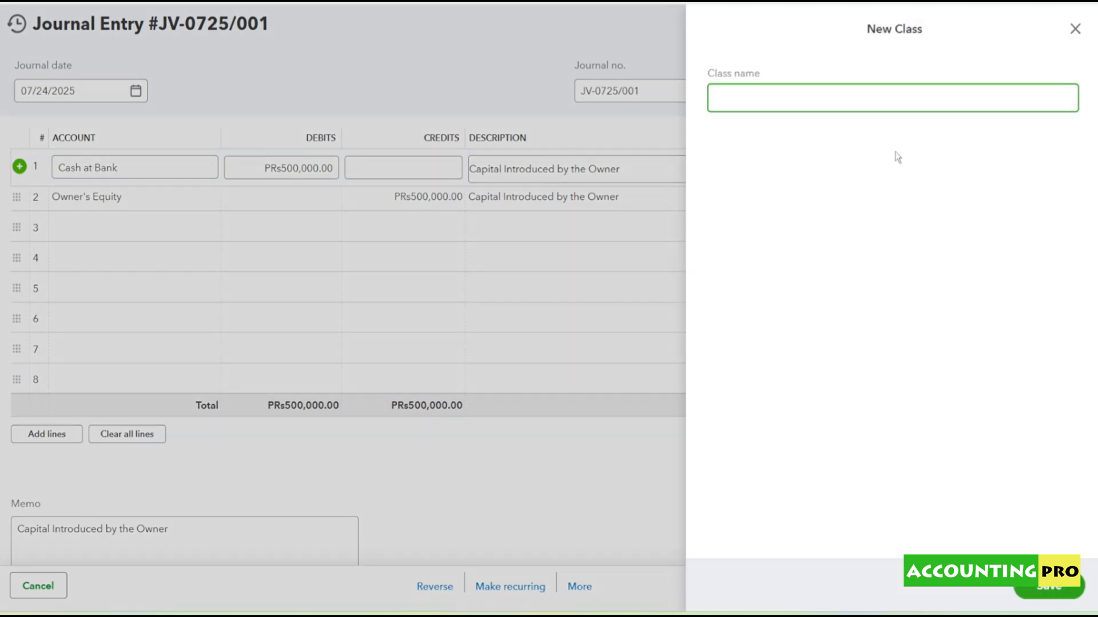
text(Finance)
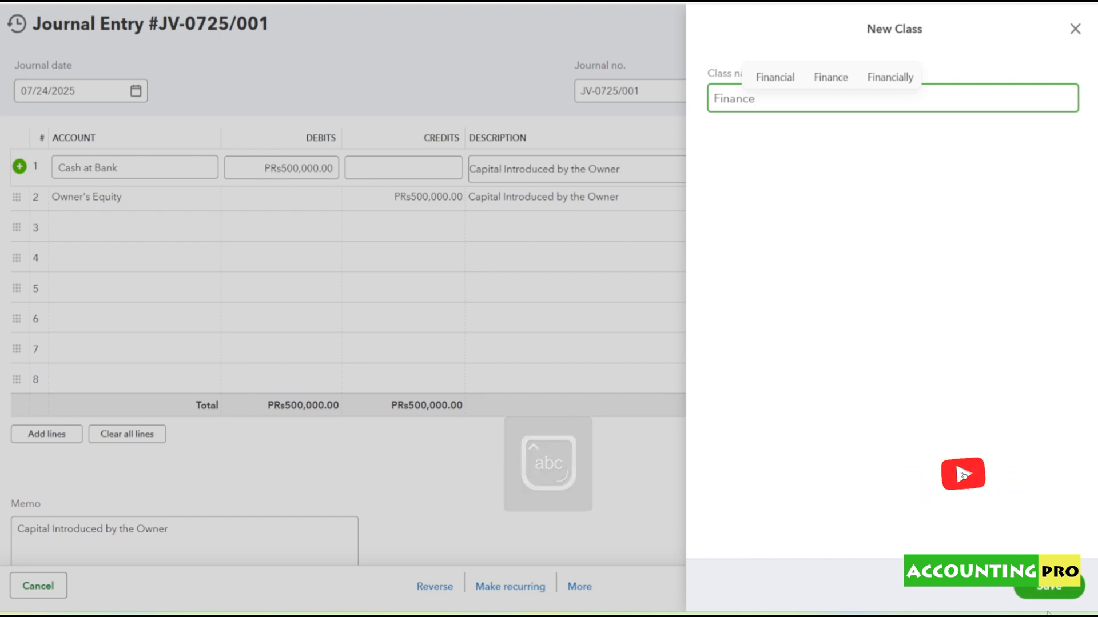
text( & A)
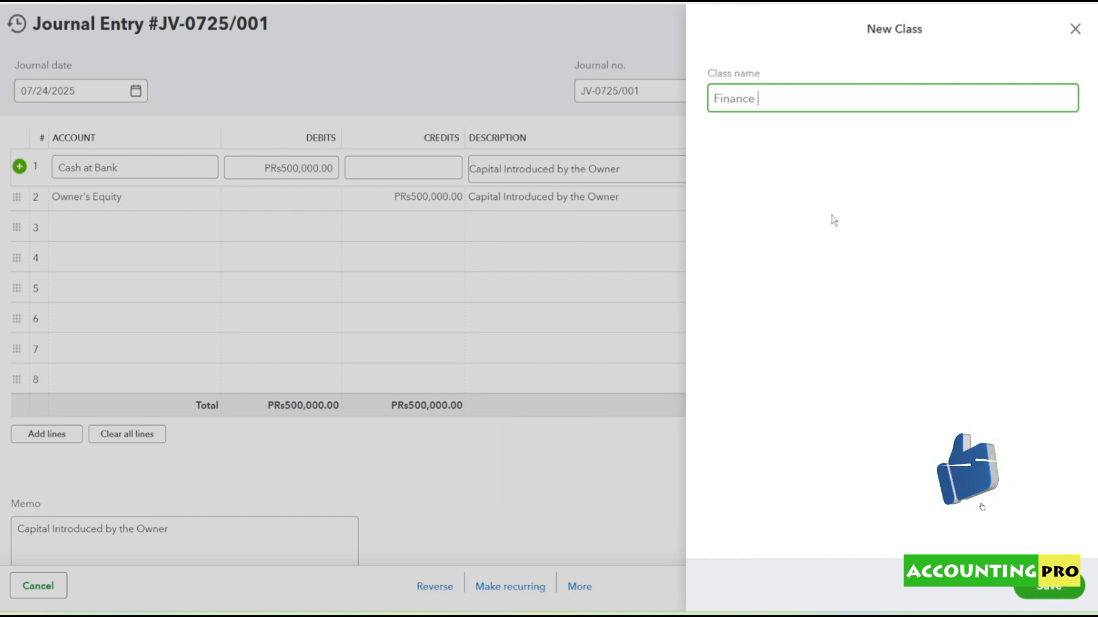
text(dmin)
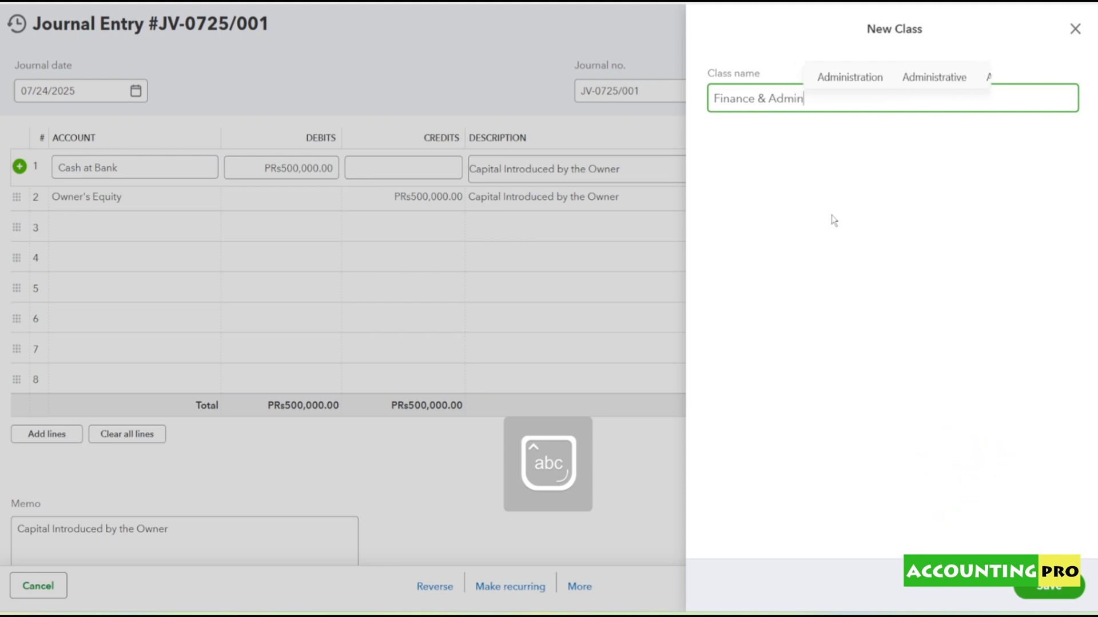
click(1054, 589)
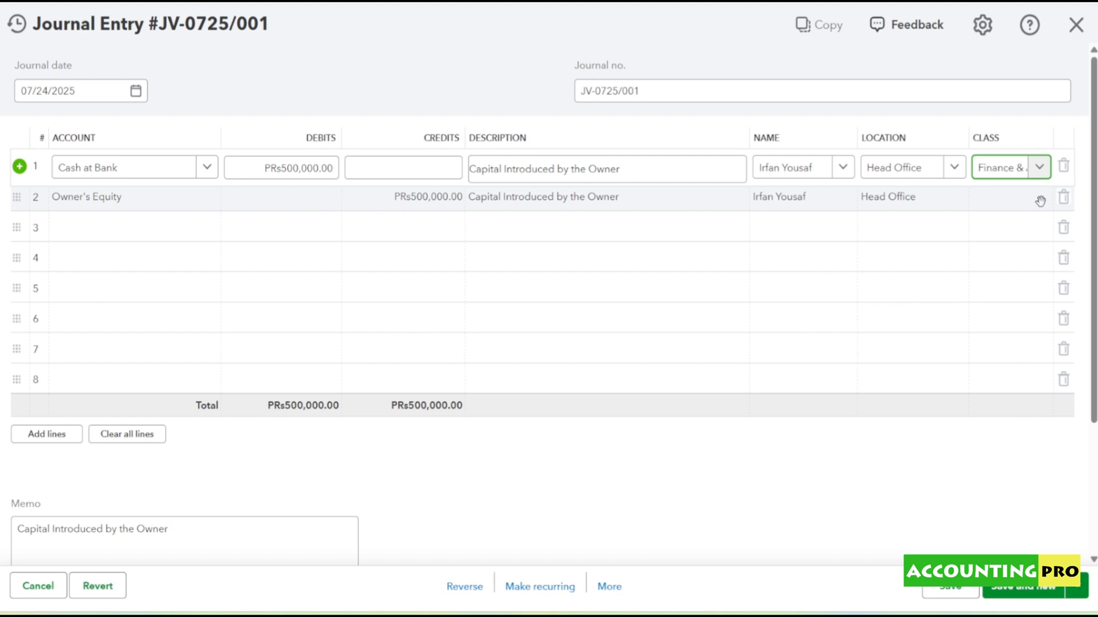
- Assign the Finance & Admin class to the Owner's Equity line, then save the journal entry and close the form
click(1039, 206)
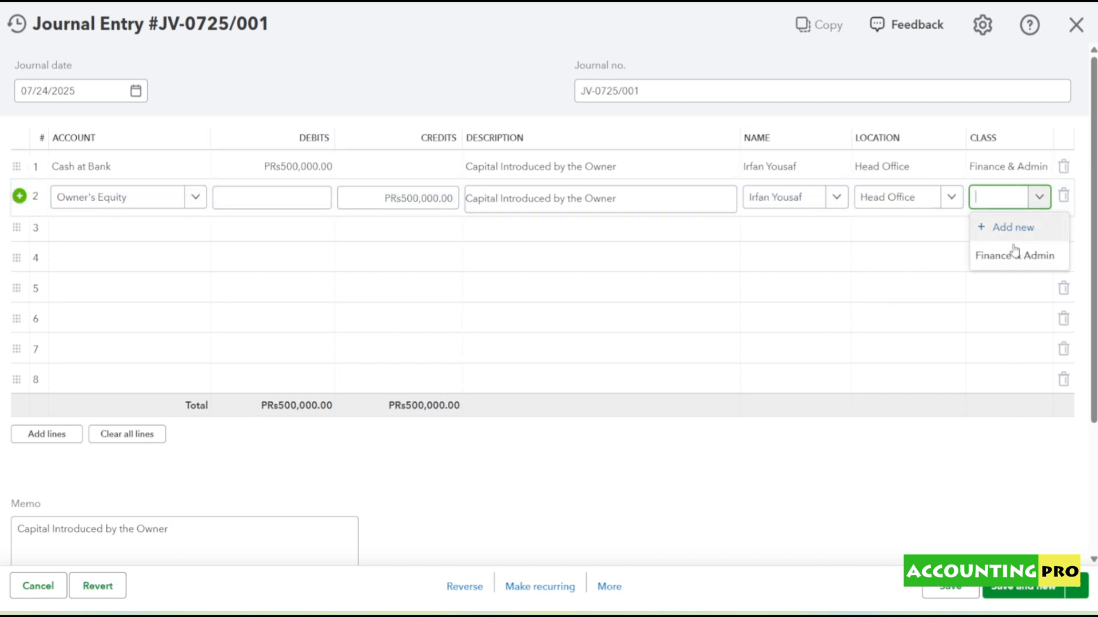
click(1013, 257)
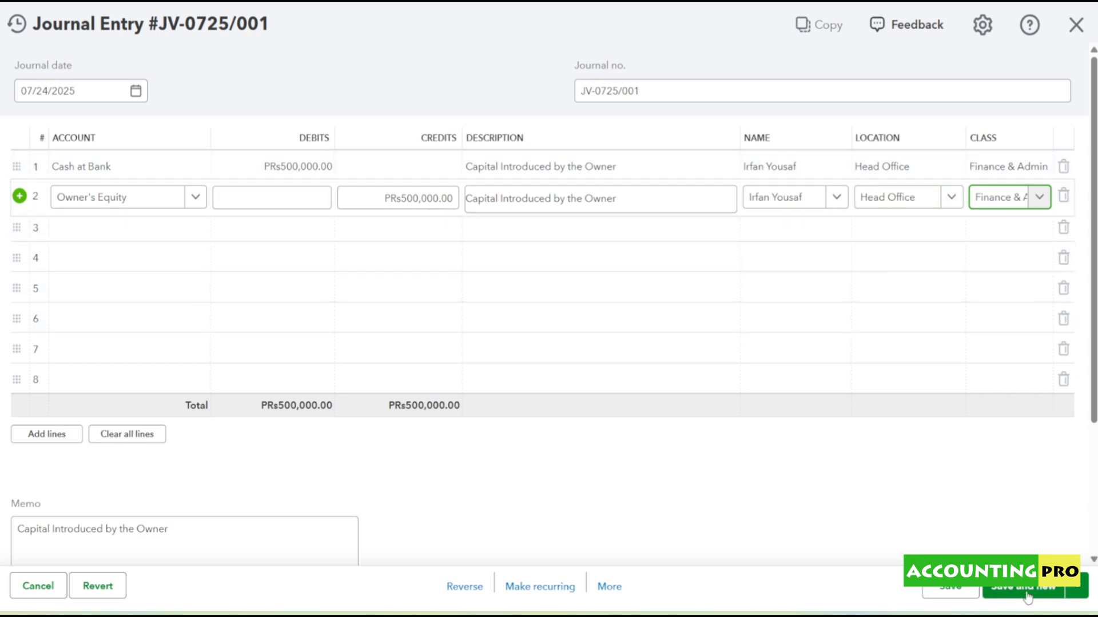
click(1064, 595)
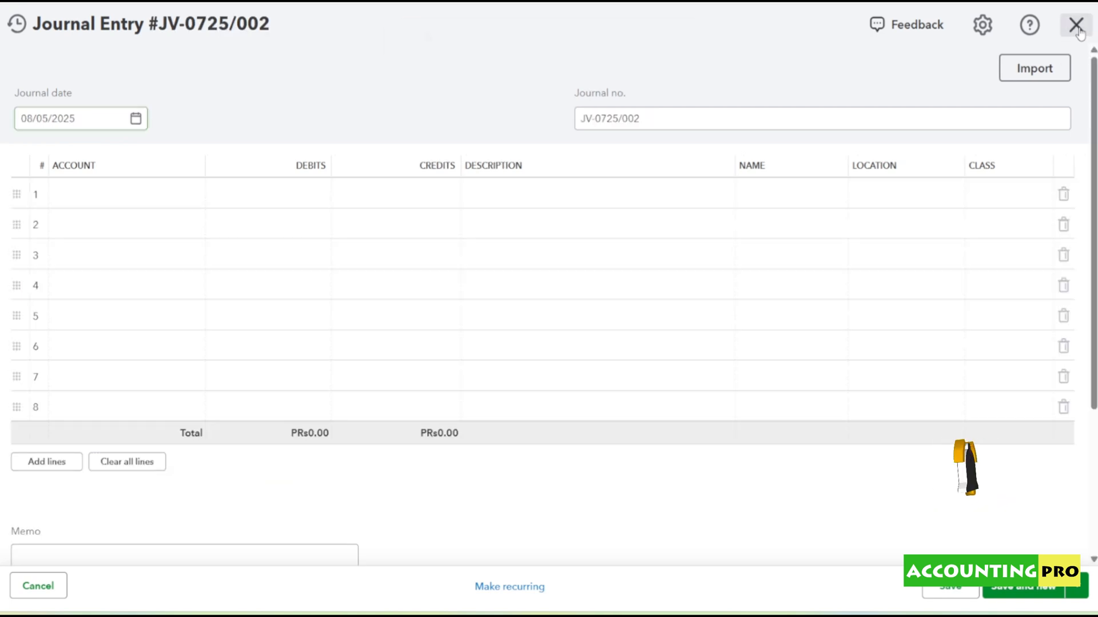
click(1075, 26)
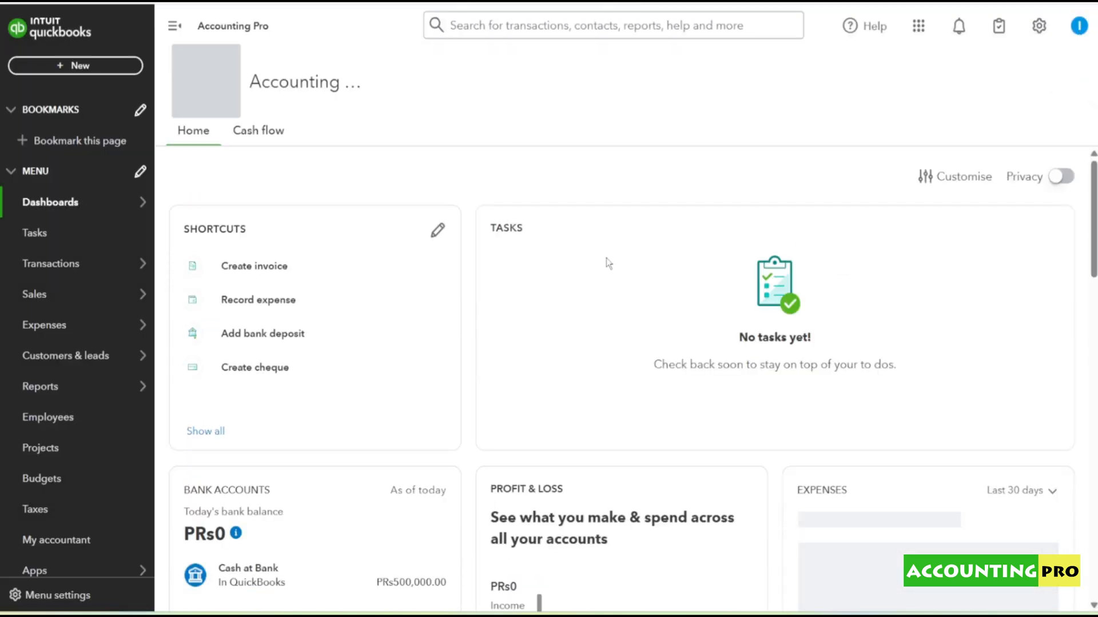